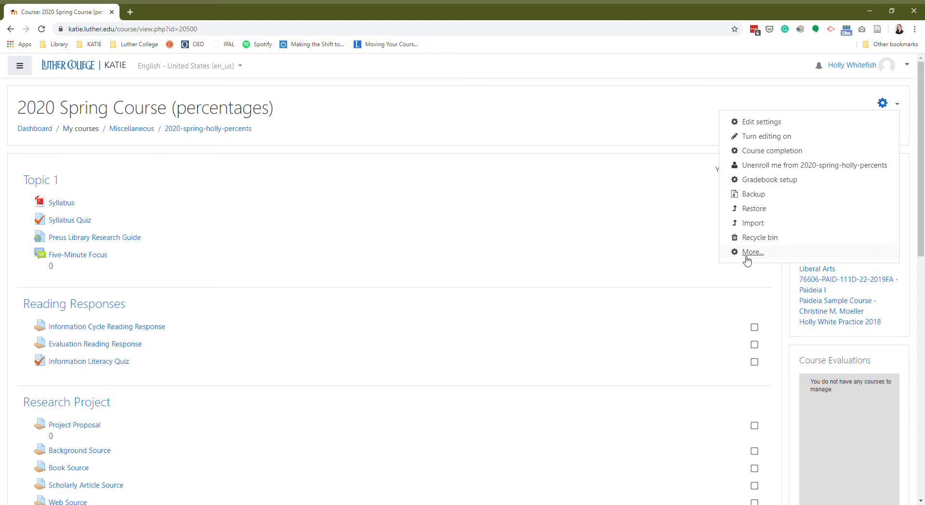
Step: Open the full Course administration page and show its Users section
click(751, 251)
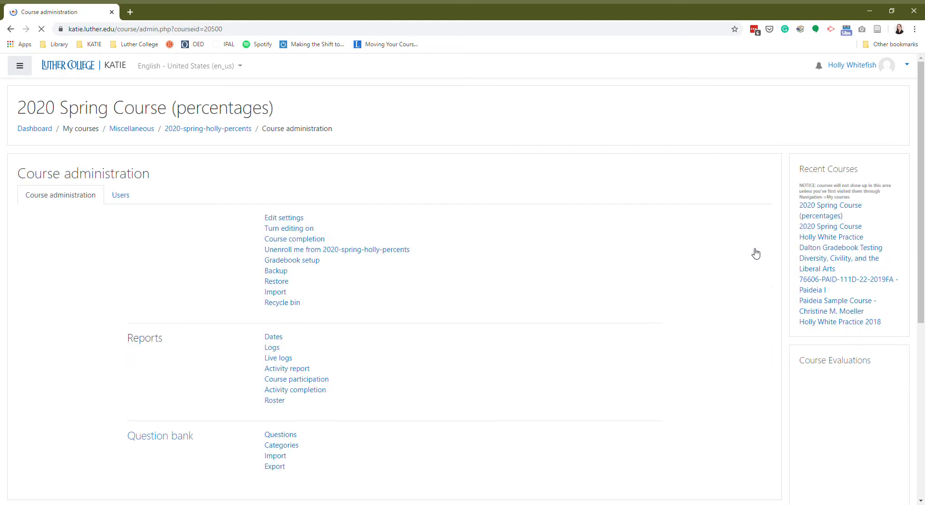
click(128, 197)
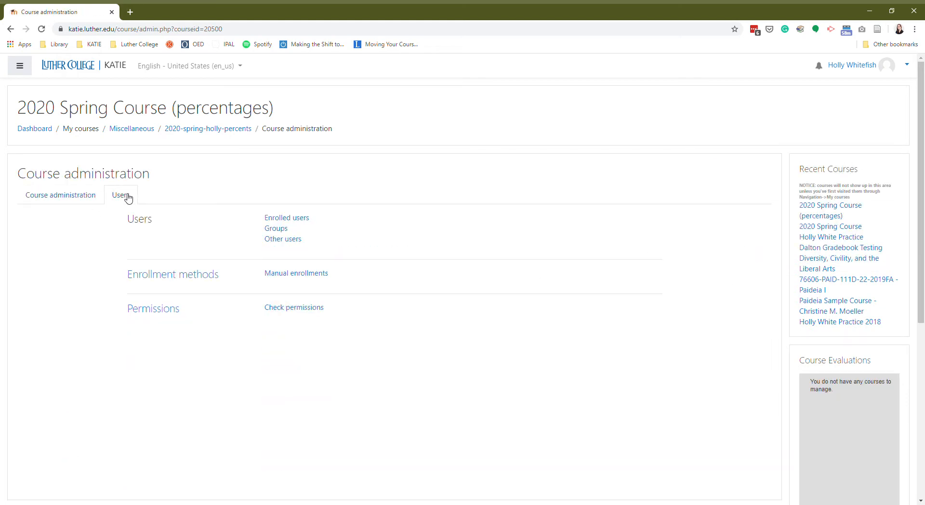
Step: Go to the Groups page listing Discussion Groups A, B and C
click(278, 230)
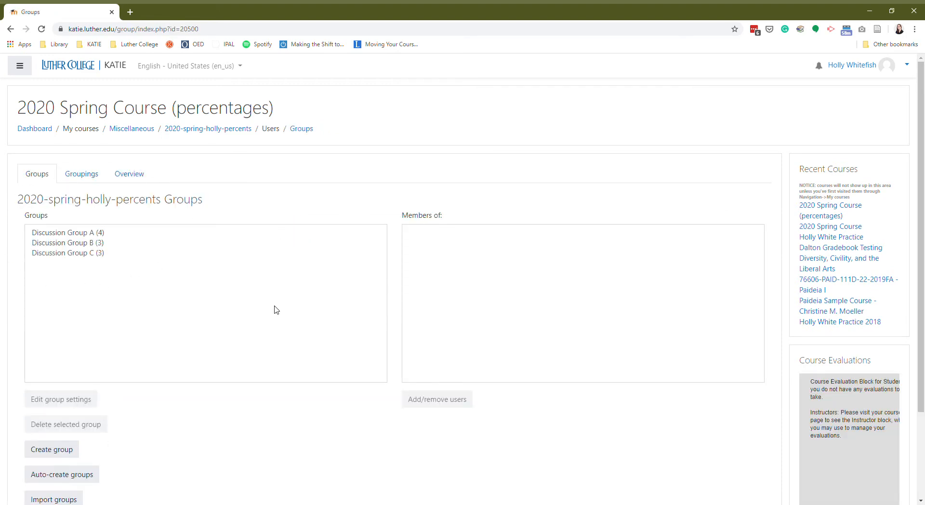
scroll(275, 310, down, 3)
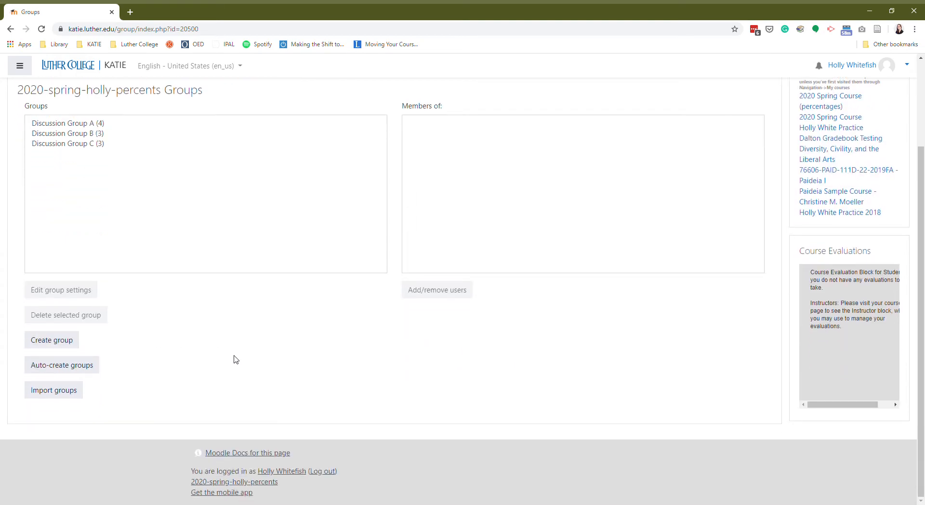
Step: Start auto-creating 3 groups with the naming scheme 'Final Project Group #'
click(55, 365)
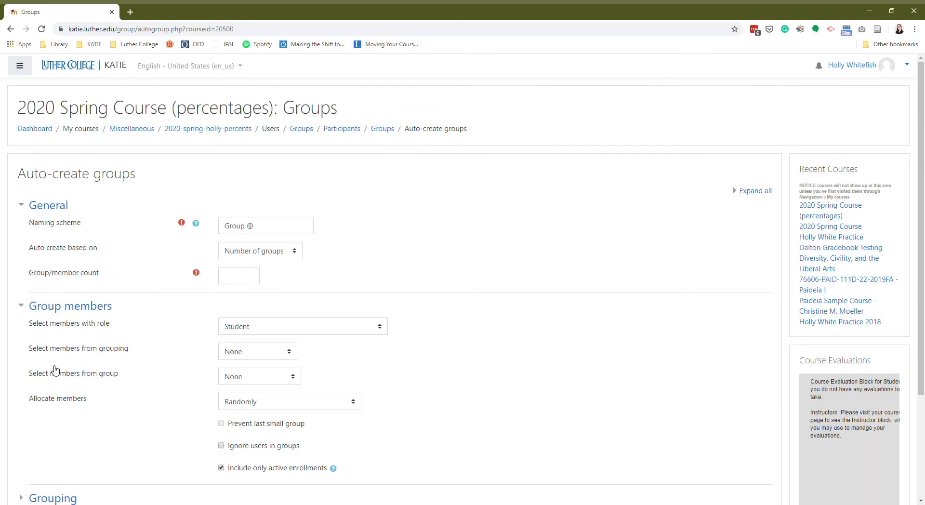
click(230, 232)
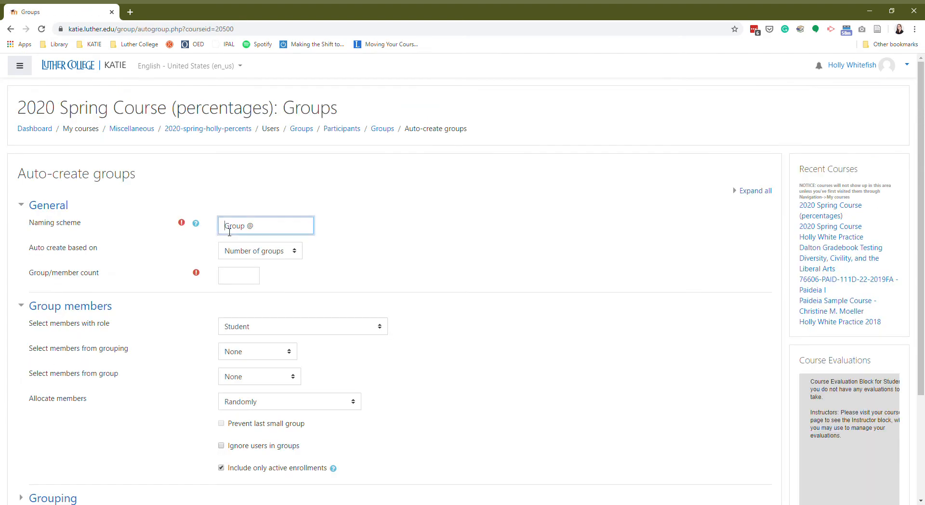
text(Final Project)
click(242, 280)
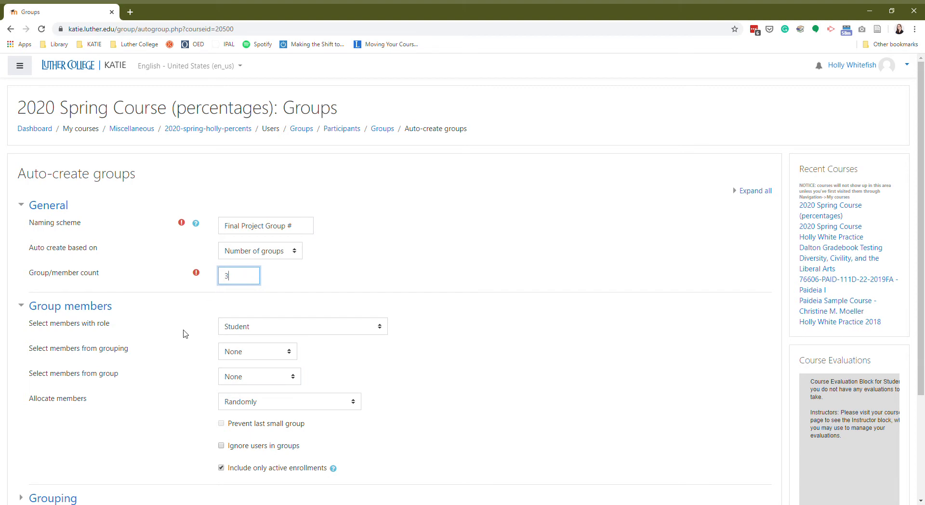
scroll(182, 342, down, 2)
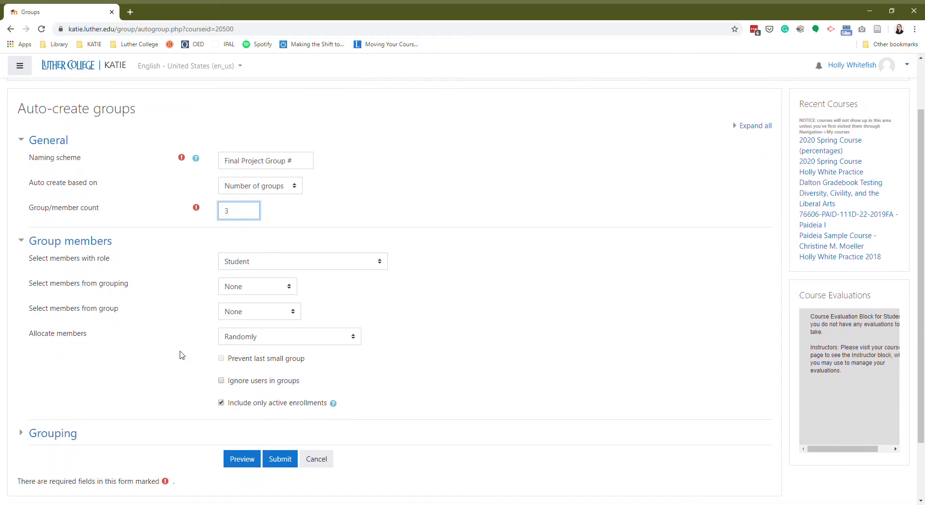
scroll(182, 355, down, 1)
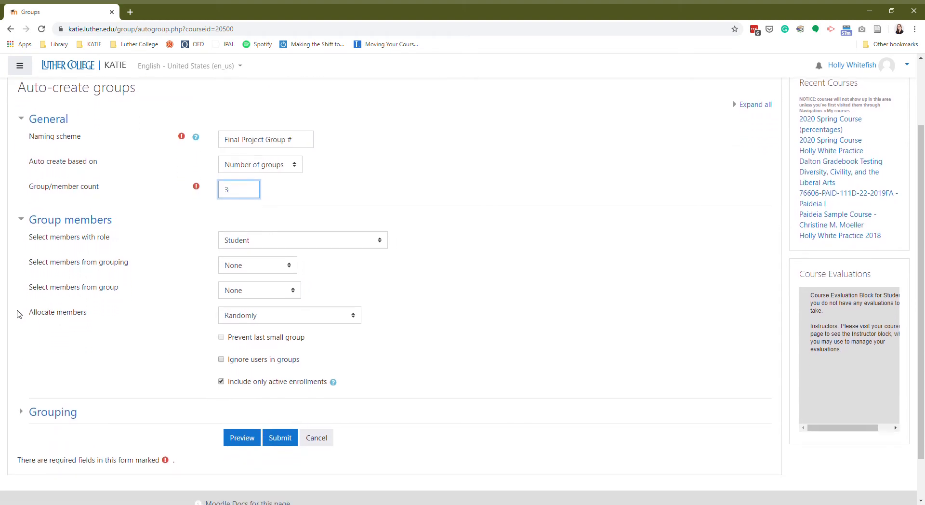
Step: Set member allocation to No allocation and name the new grouping 'Final Project Groups'
click(305, 321)
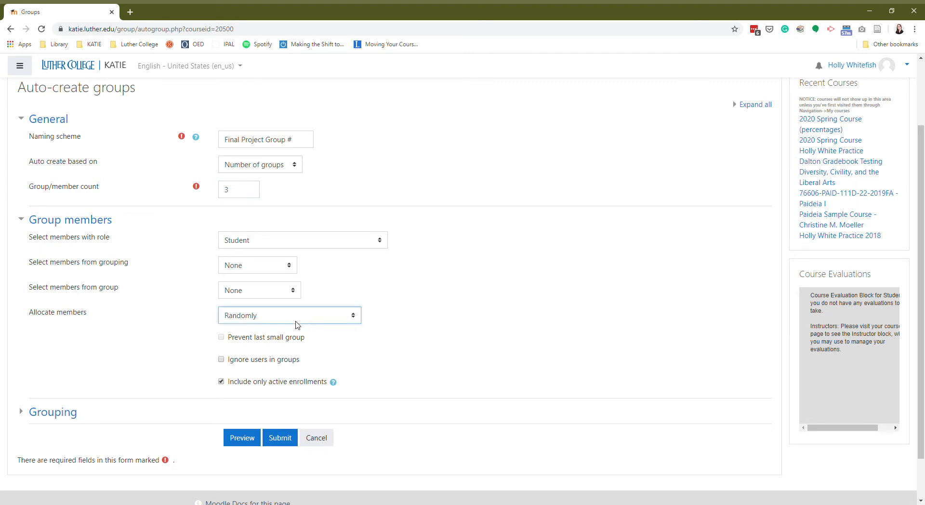
click(275, 328)
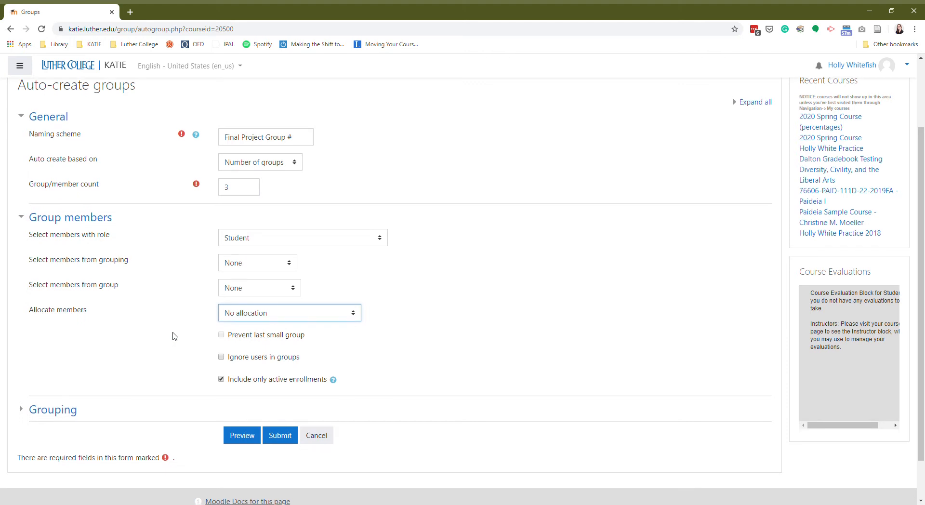
scroll(175, 337, down, 1)
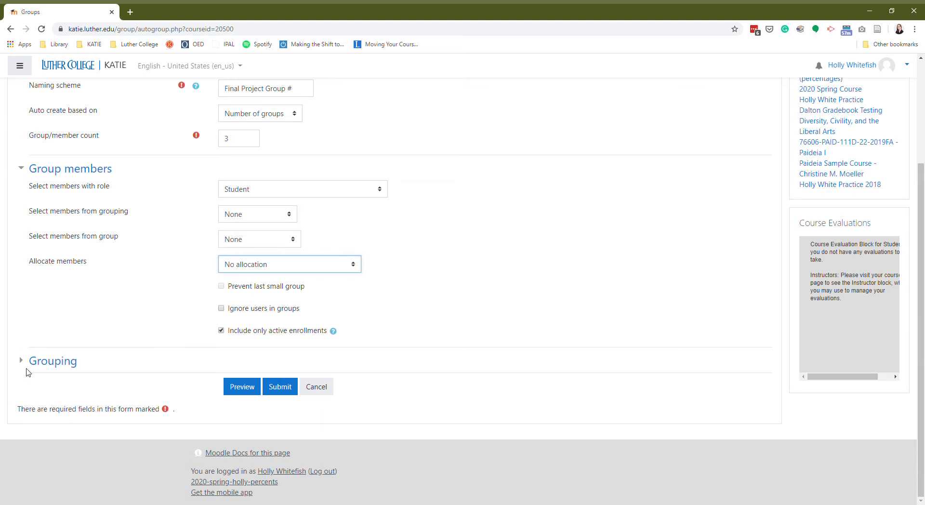
click(34, 363)
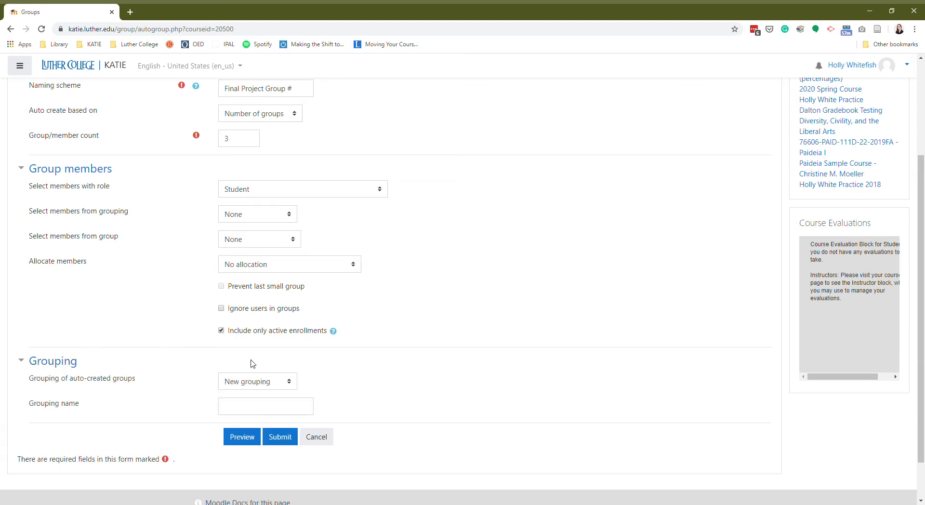
click(253, 412)
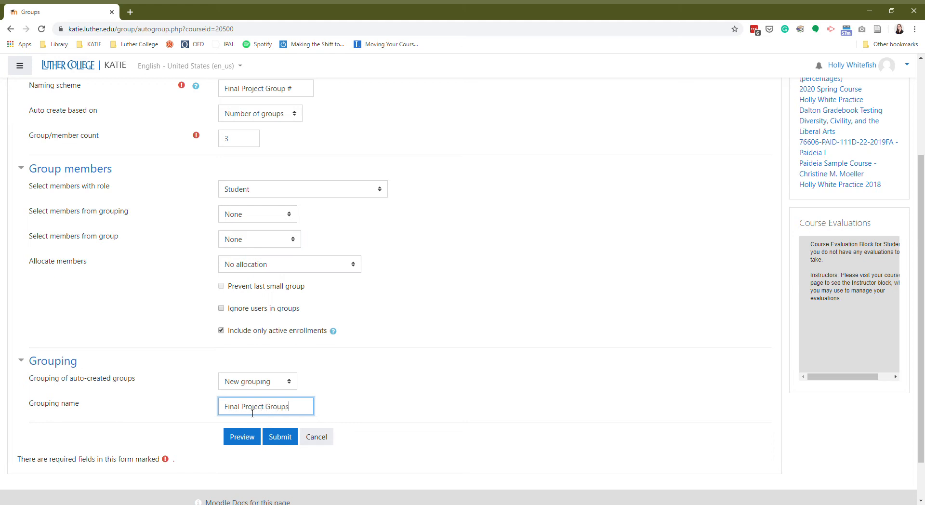
Step: Submit to create empty Final Project Groups 1–3, then open Add/remove users for Group 1
click(285, 437)
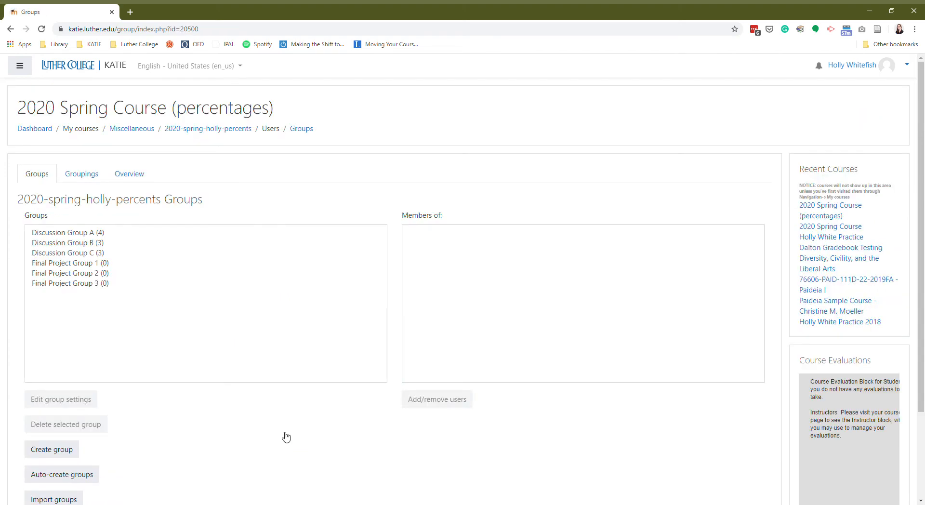
click(76, 263)
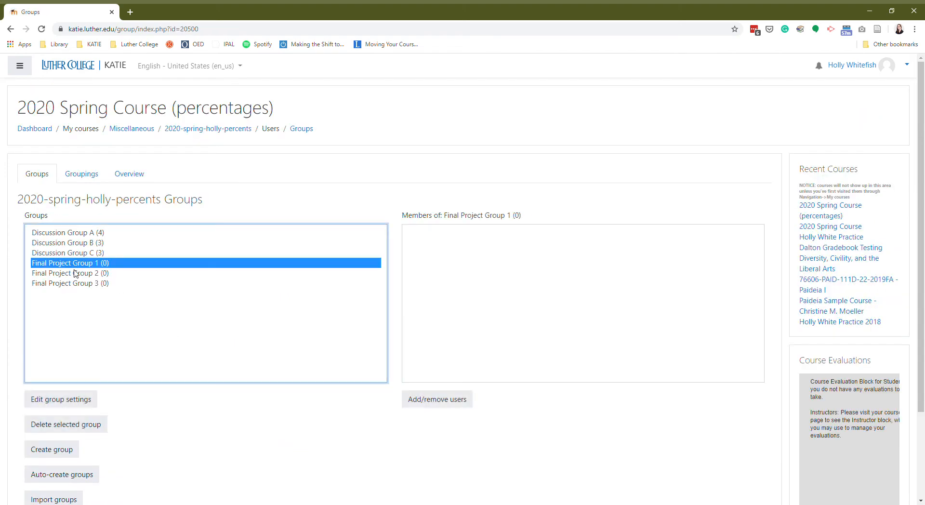
click(76, 274)
click(76, 285)
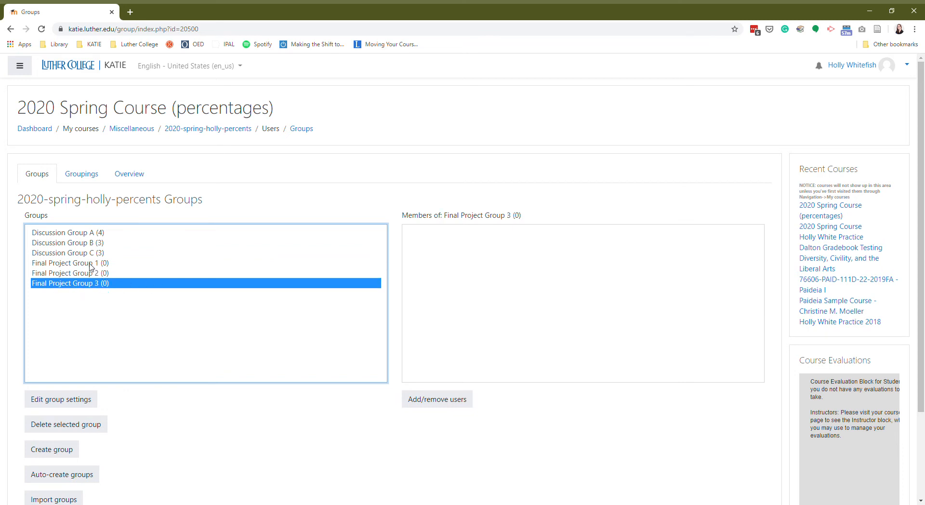
click(91, 264)
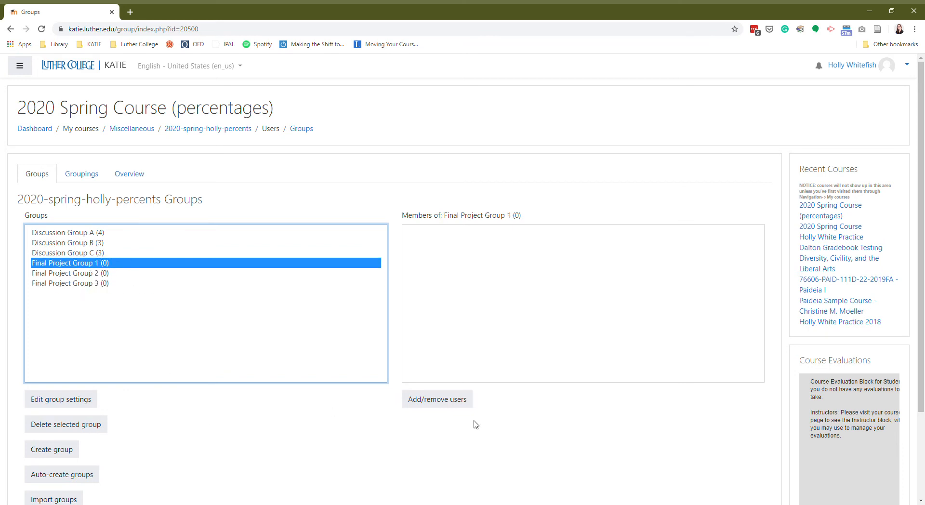
click(443, 406)
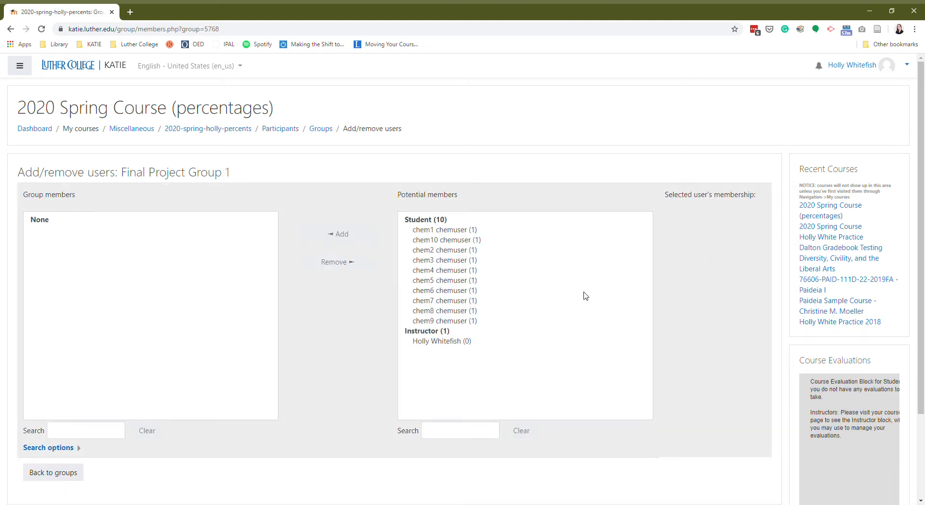
Step: Add chem1, chem2 and chem3 chemuser to Final Project Group 1, then go back to groups
click(455, 231)
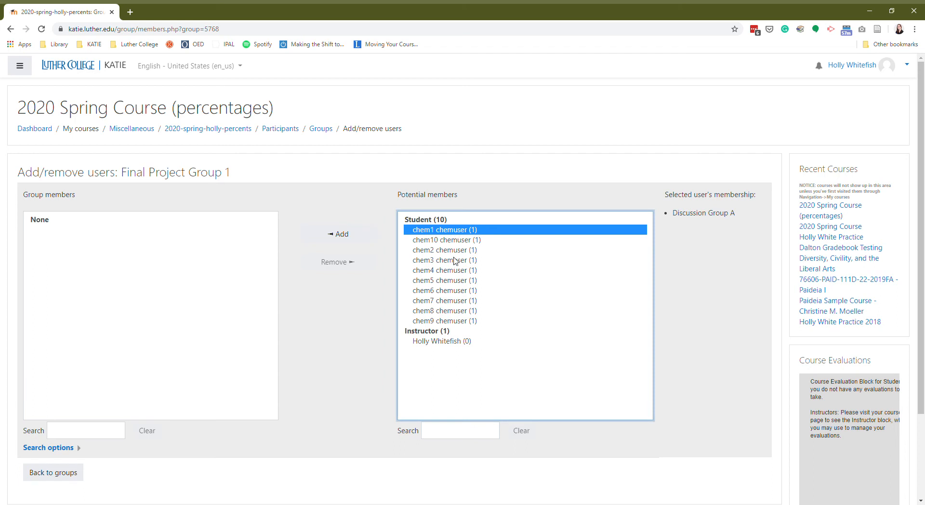
ctrl+click(451, 251)
ctrl+click(453, 261)
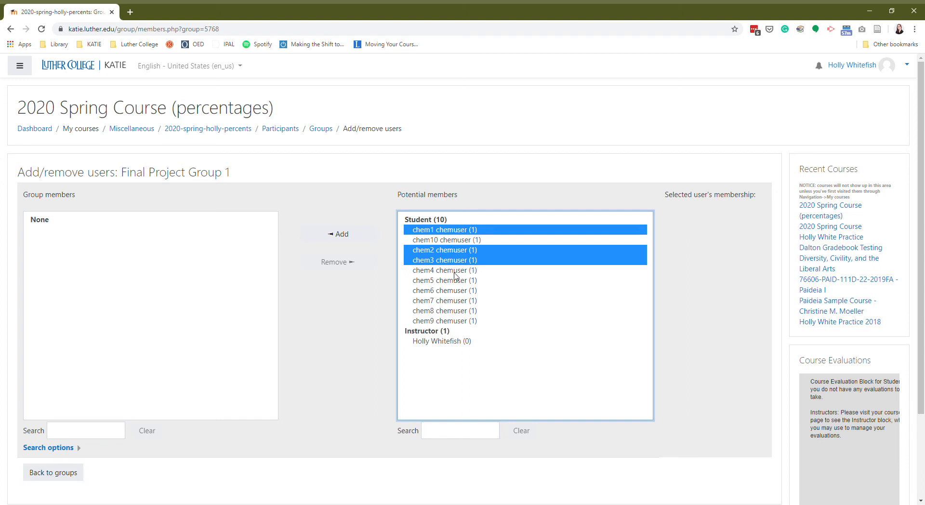
click(345, 233)
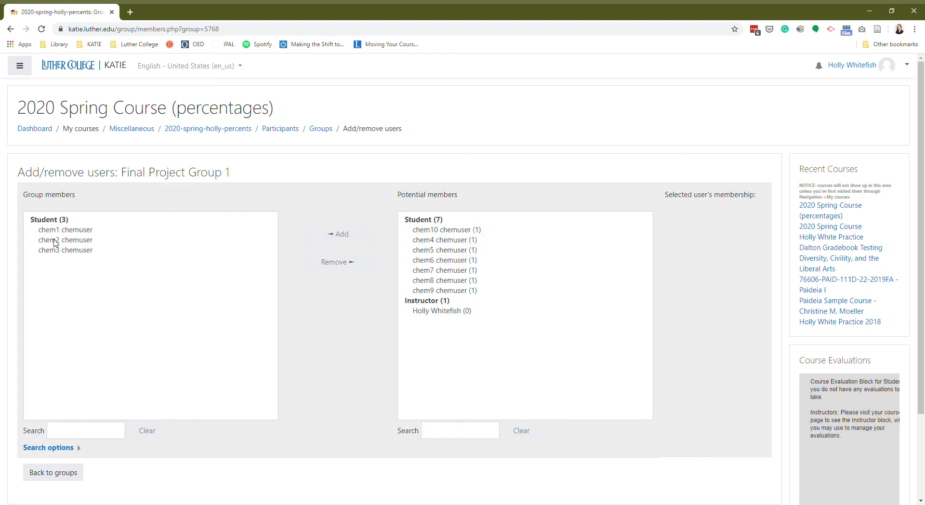
click(53, 481)
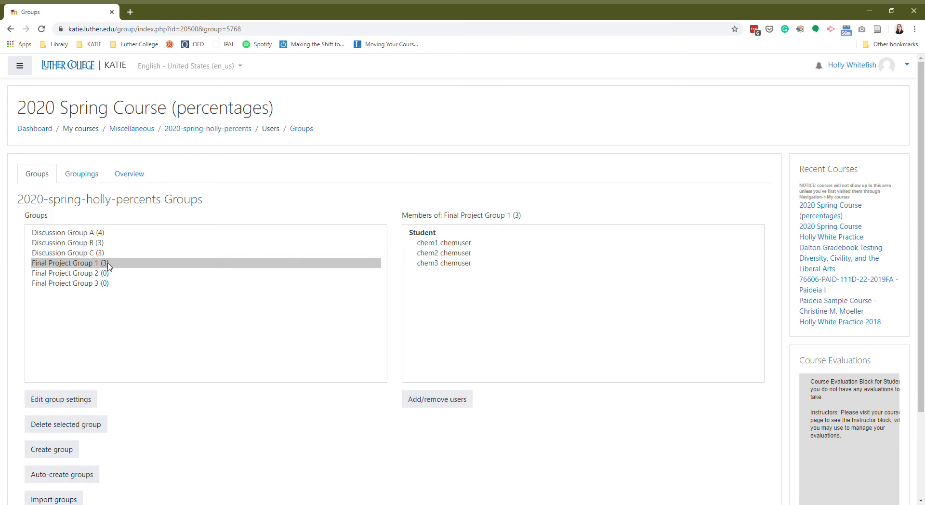
Step: Select Final Project Group 2, add chem4–chem6 chemuser as members, and return to groups
click(80, 273)
click(439, 403)
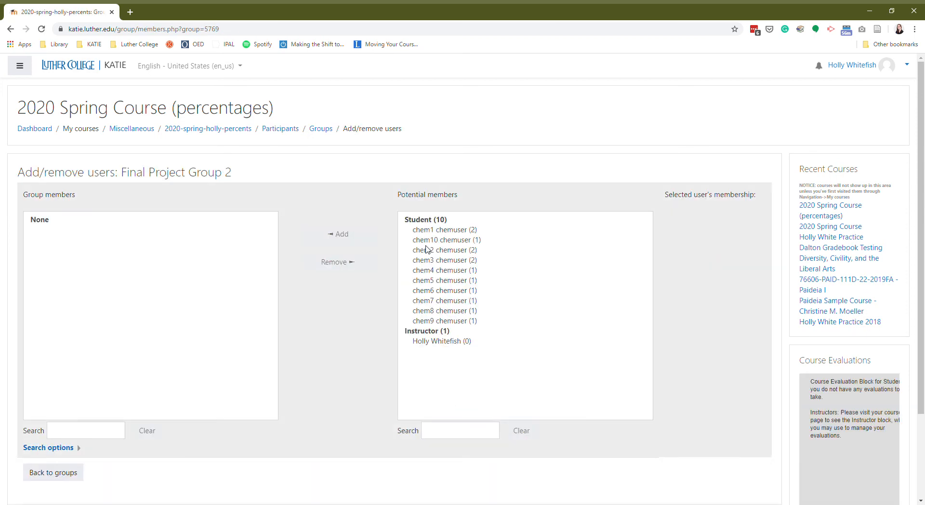
click(456, 272)
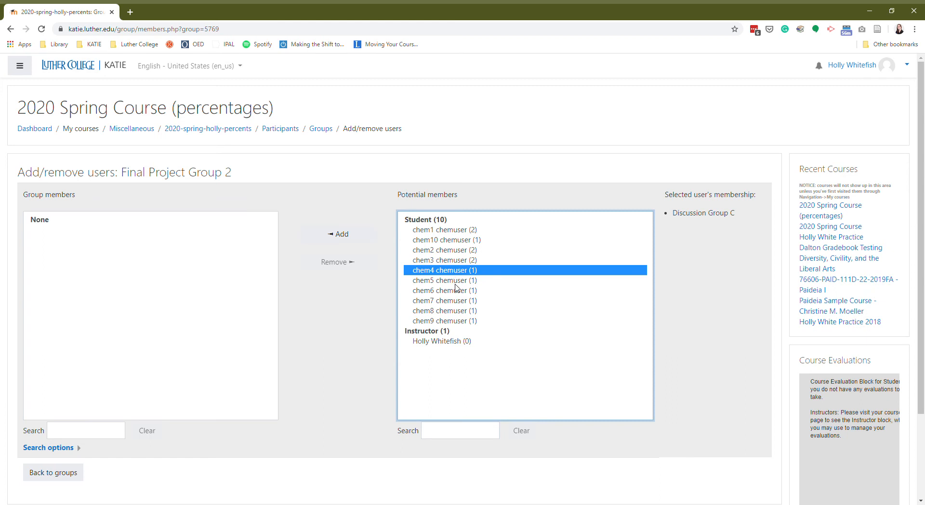
shift+click(455, 281)
shift+click(455, 292)
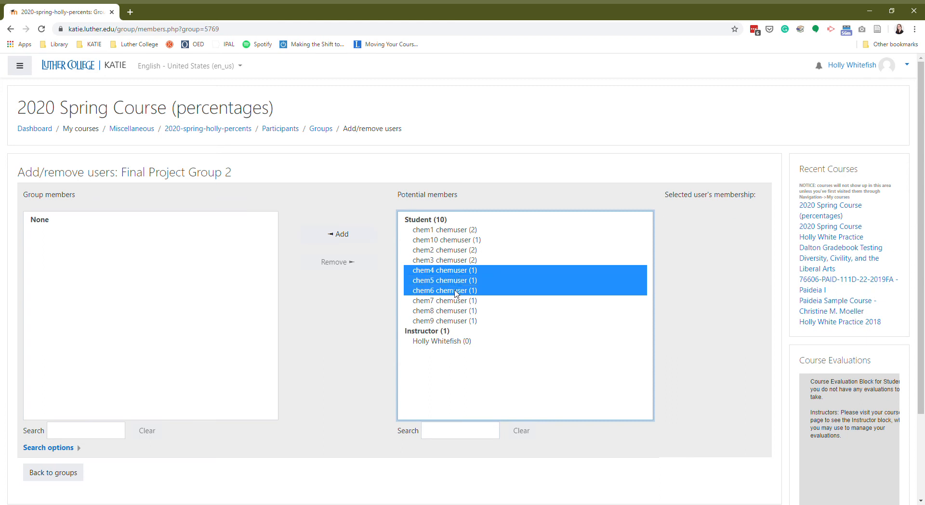
click(338, 236)
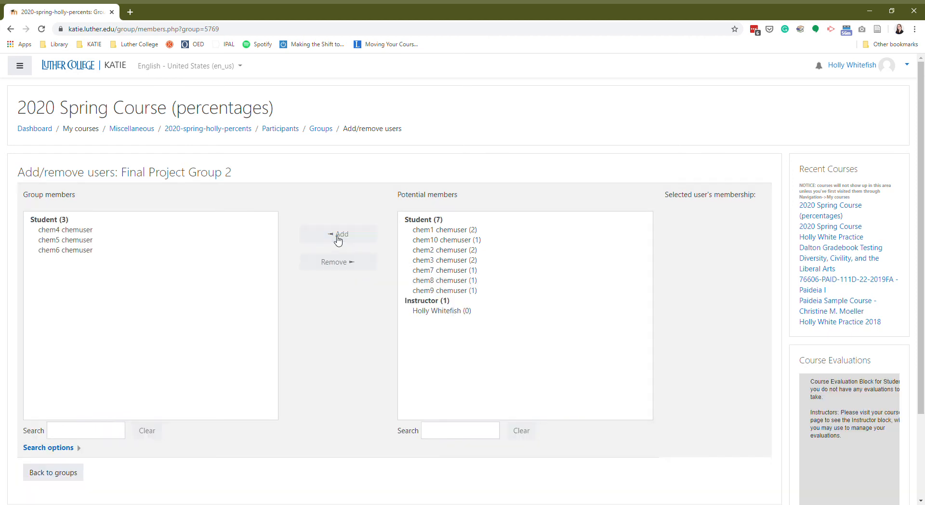
click(61, 472)
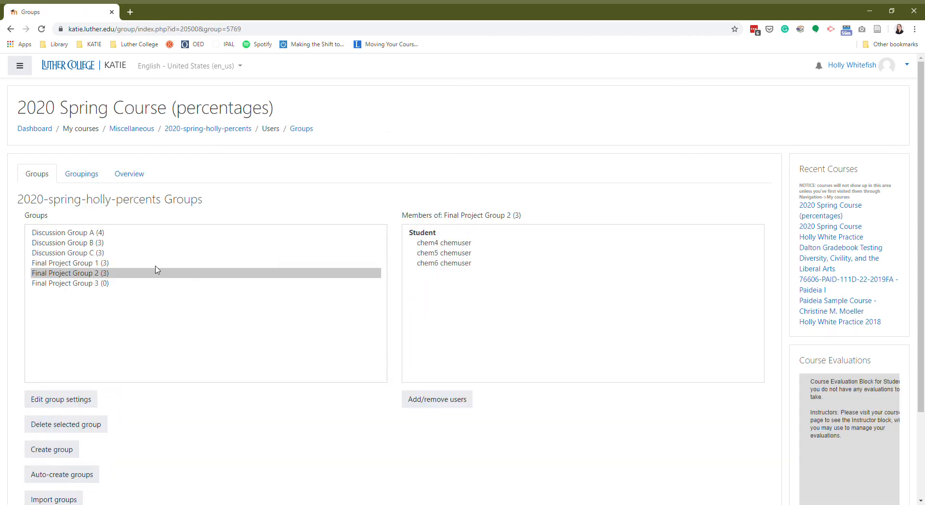
Step: Select Final Project Group 3 and add chem7, chem8, chem9 and chem10 chemuser to it
click(85, 285)
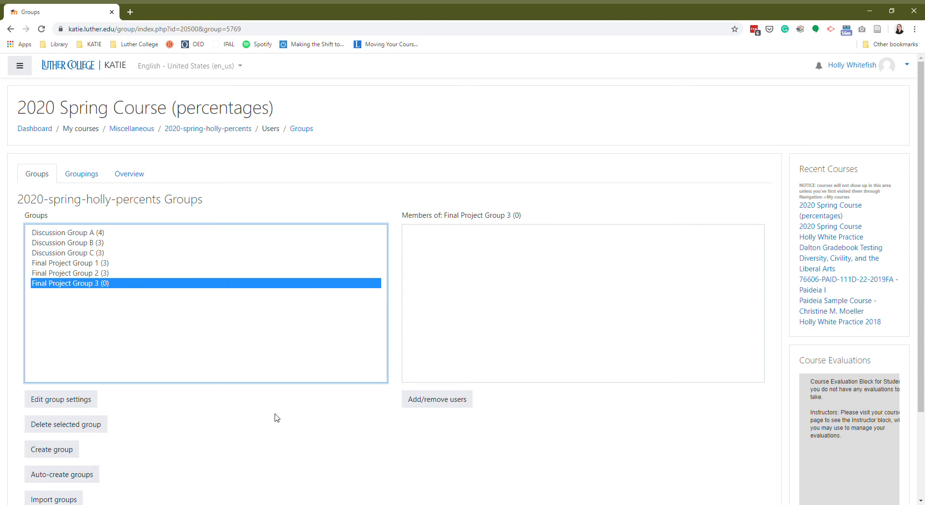
click(443, 401)
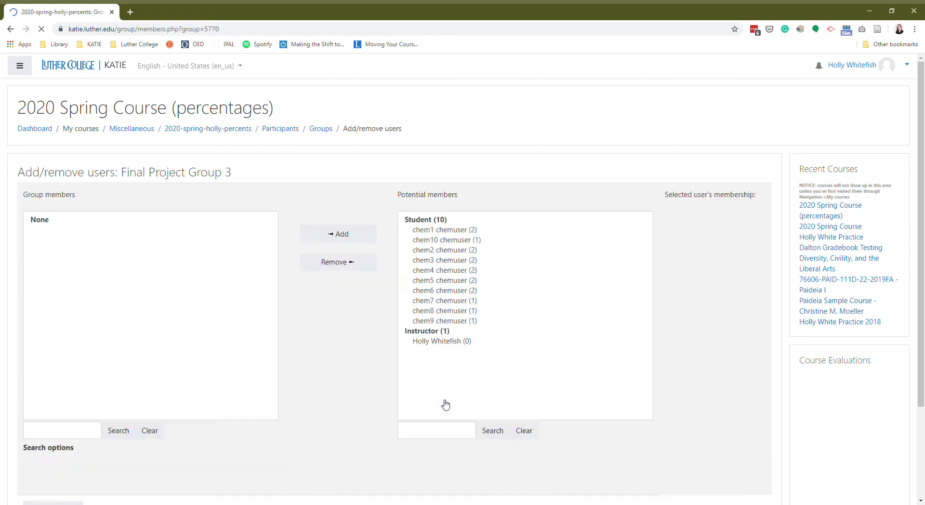
click(449, 311)
click(450, 301)
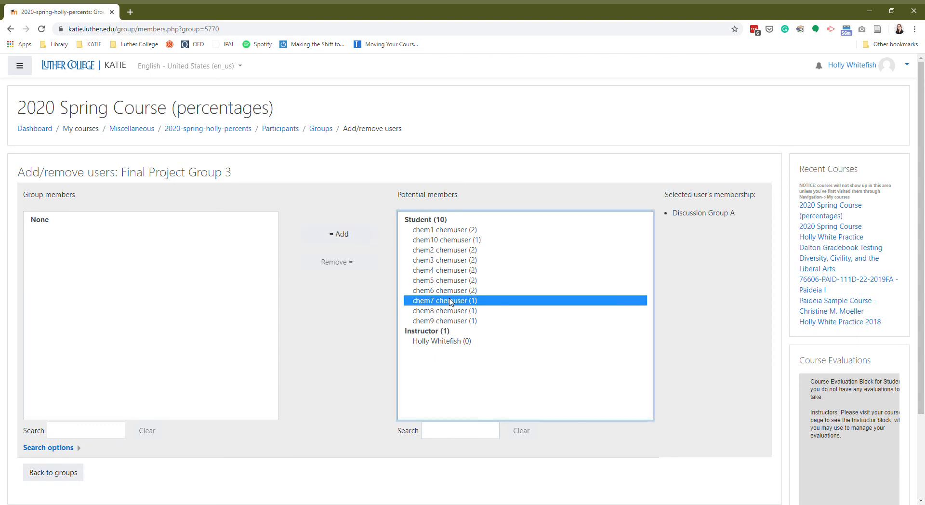
shift+click(451, 311)
shift+click(451, 321)
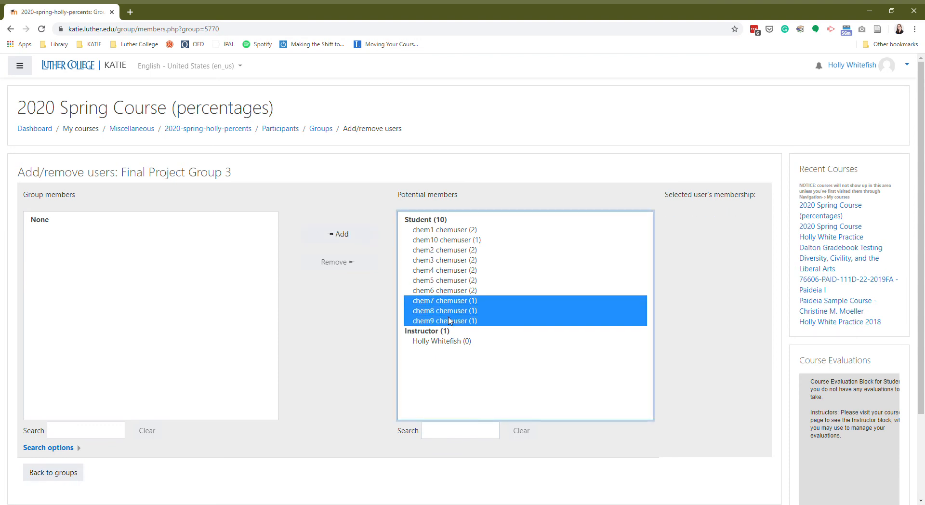
ctrl+click(458, 240)
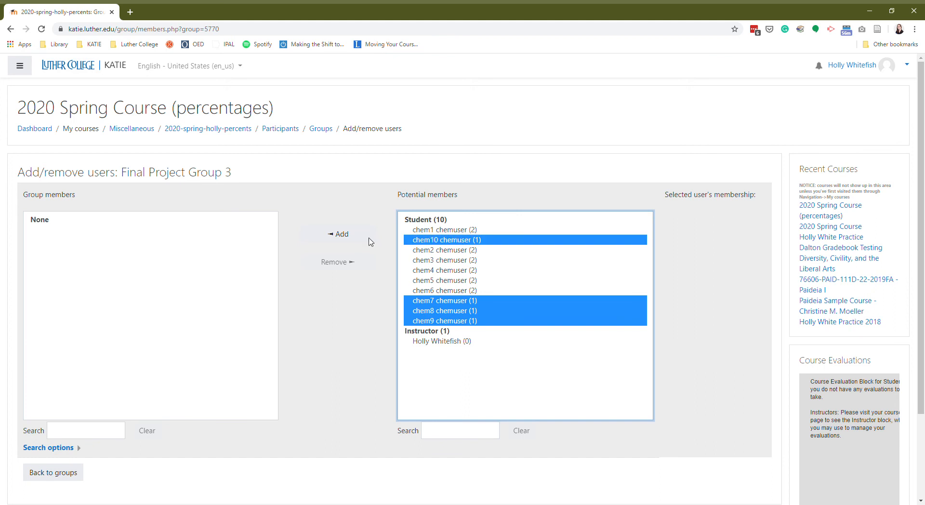
click(342, 238)
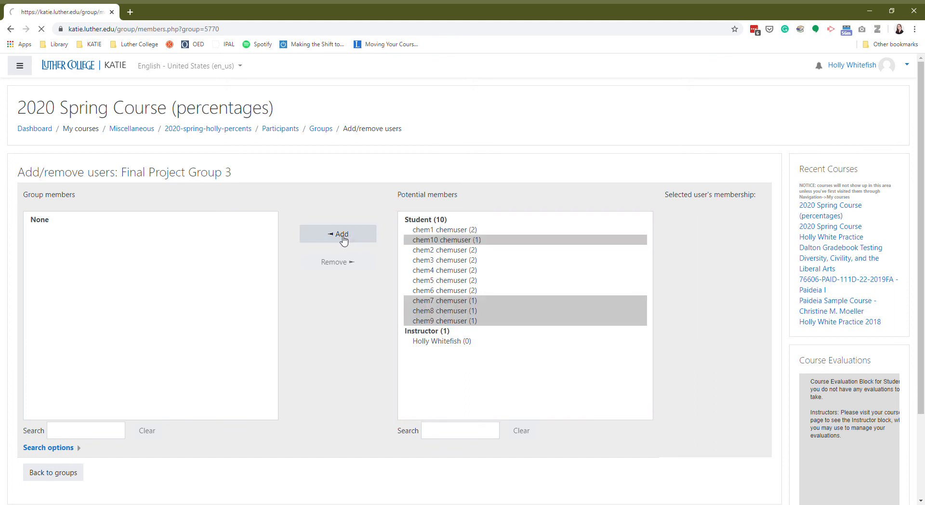
click(51, 474)
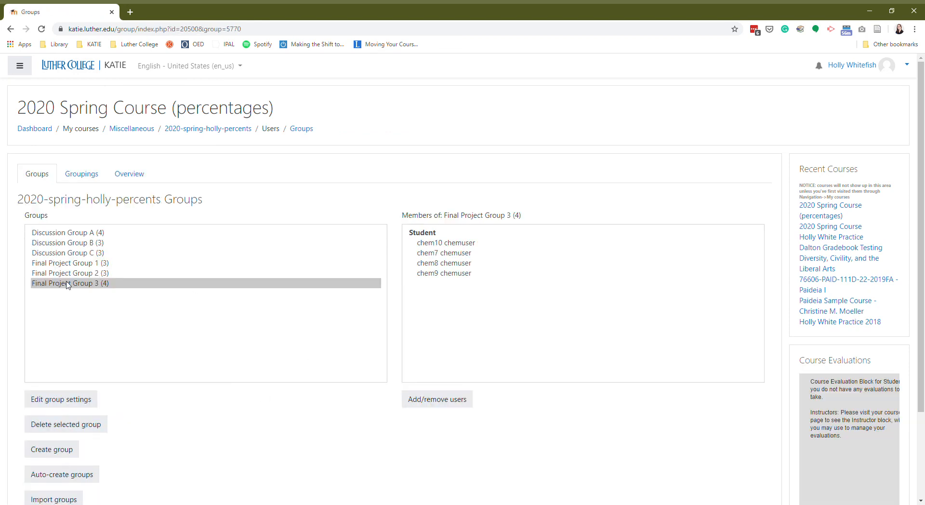
Step: Return to the 2020 Spring Course main page and turn editing on
click(216, 129)
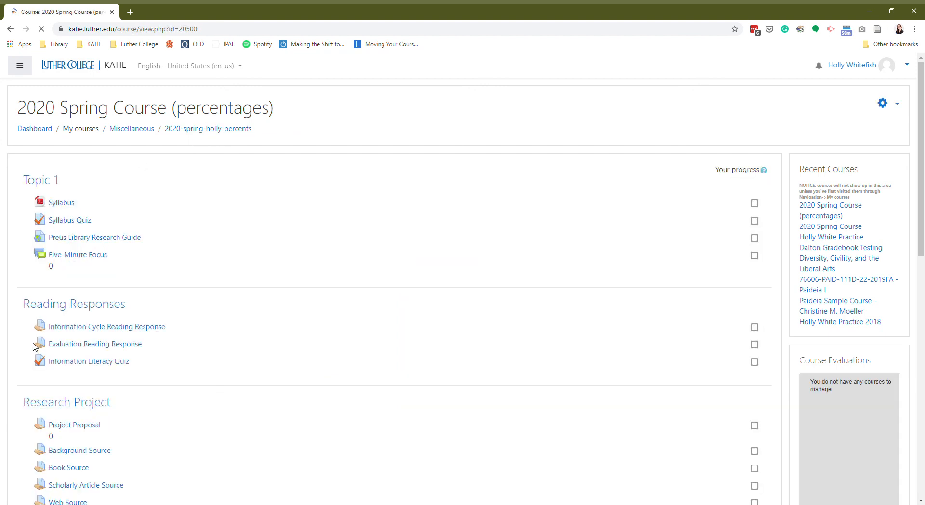
scroll(35, 346, down, 1)
scroll(424, 341, up, 1)
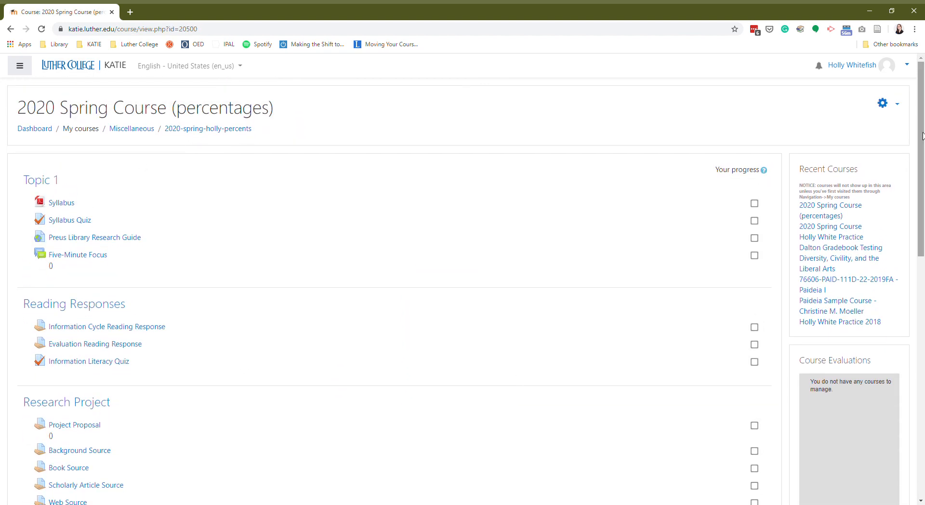
click(893, 106)
click(795, 140)
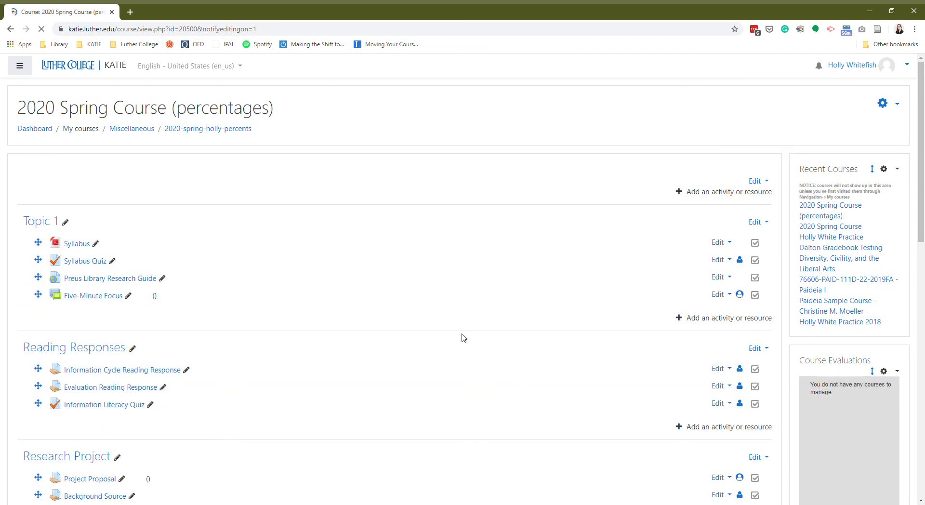
Step: Open the Edit menu beside the Background Source assignment
scroll(463, 338, down, 2)
scroll(464, 338, down, 1)
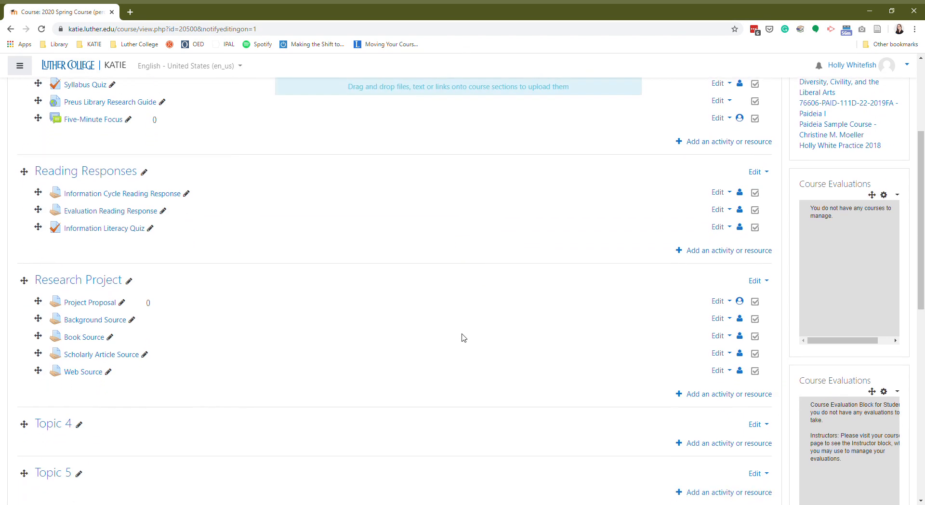
scroll(256, 396, down, 1)
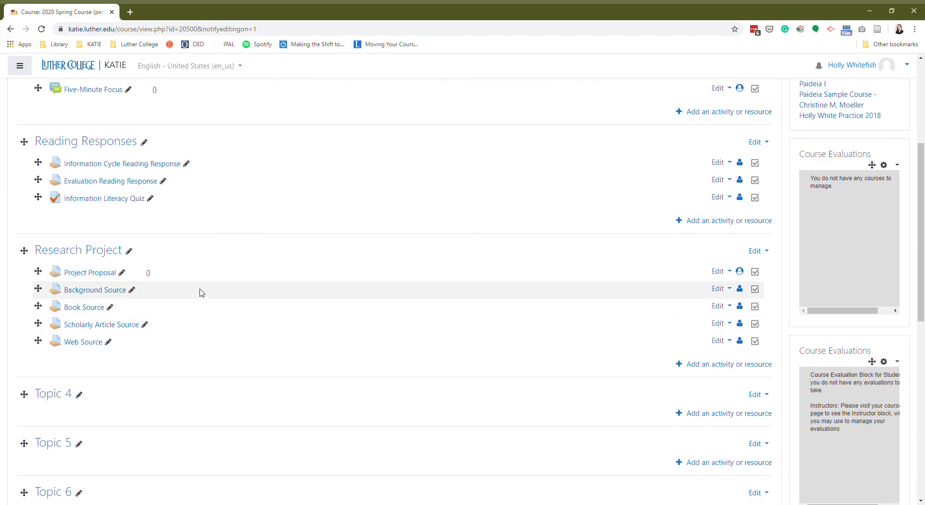
click(721, 291)
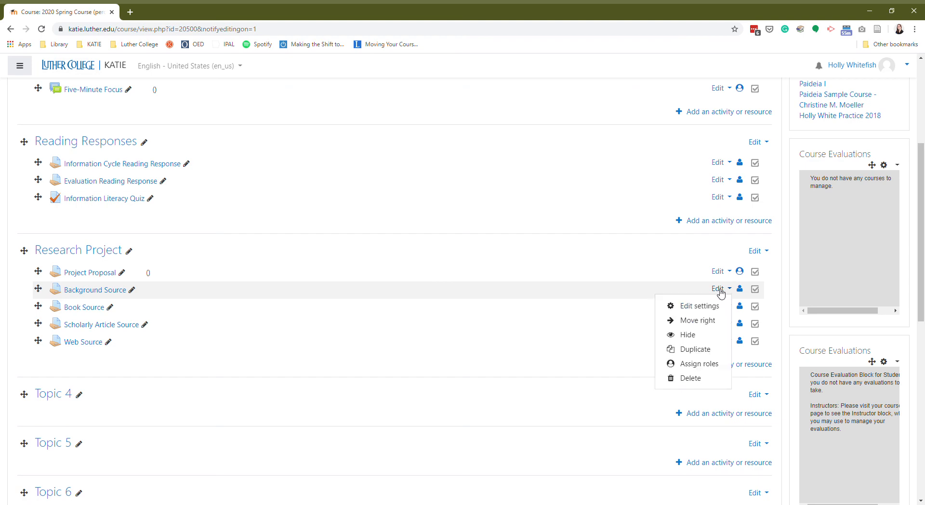
Step: In Background Source's common module settings, choose Separate groups and the Final Project Groups grouping, then save
click(700, 306)
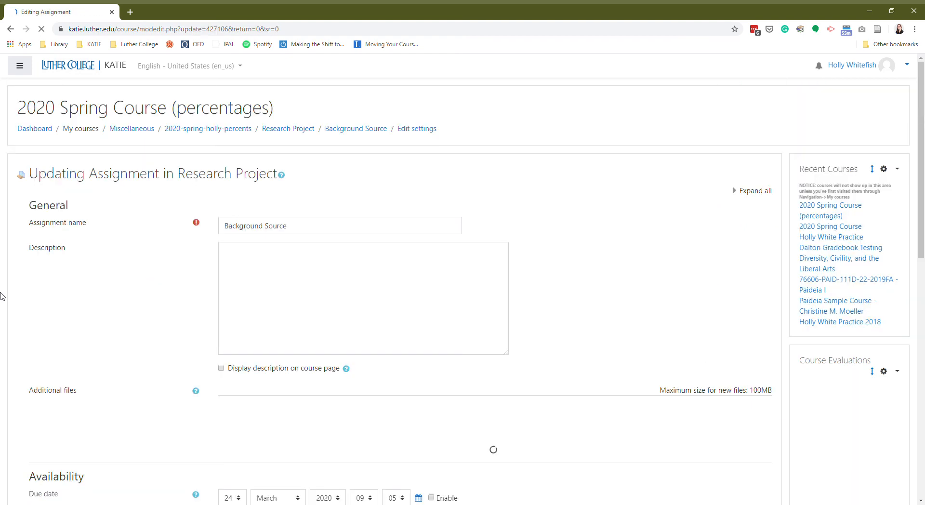
scroll(41, 367, down, 20)
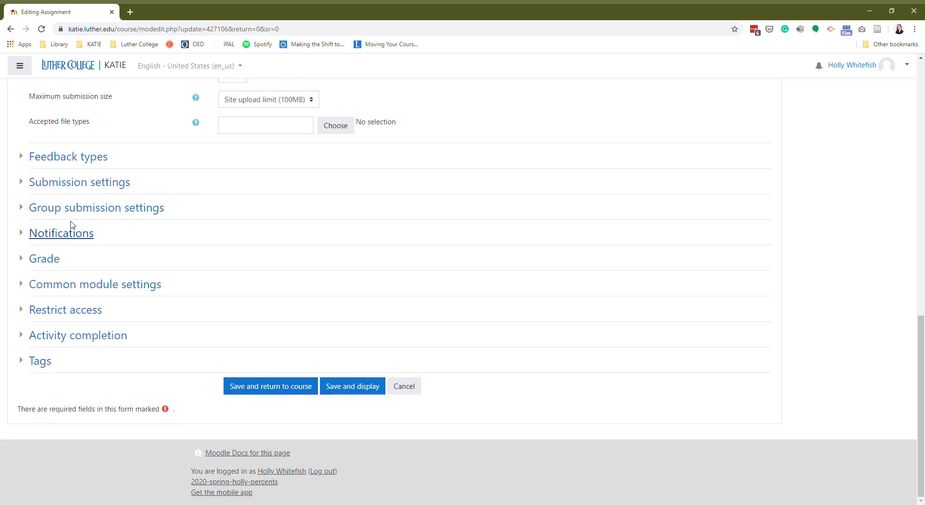
click(73, 288)
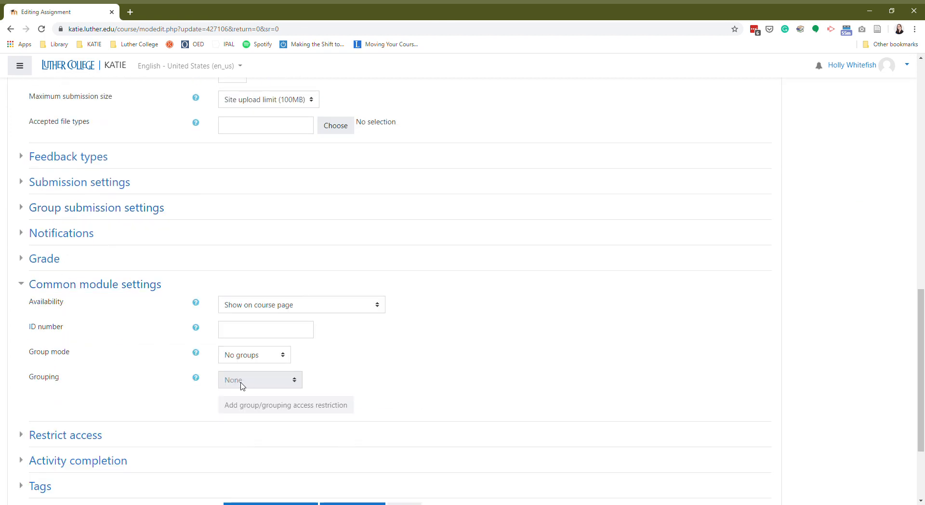
click(261, 356)
click(262, 381)
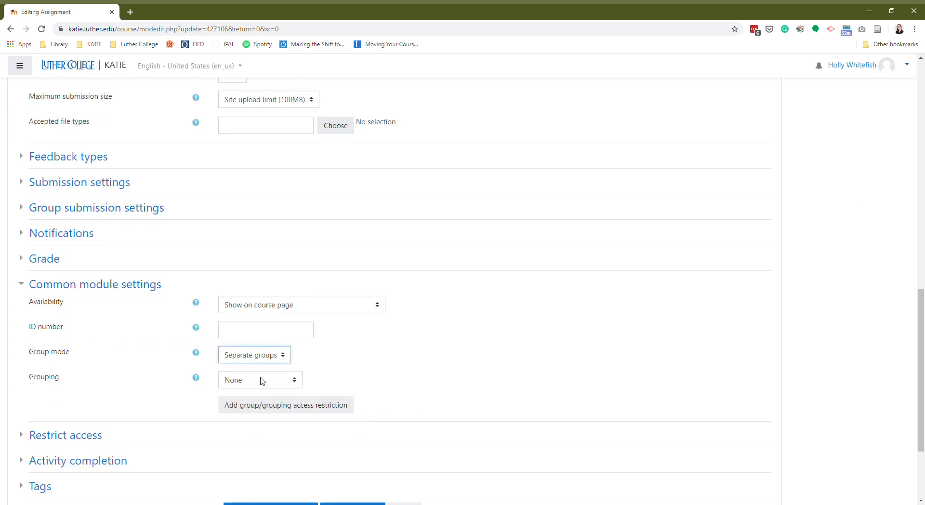
click(278, 381)
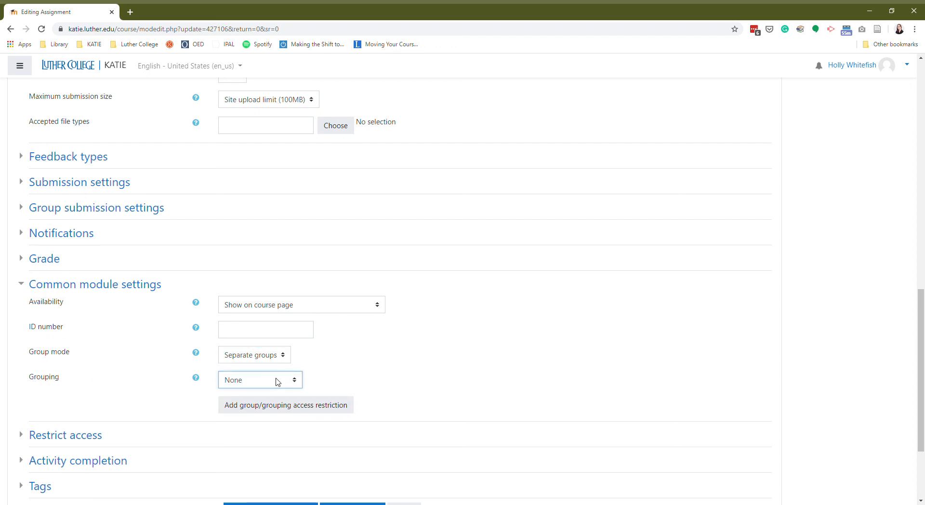
click(273, 419)
scroll(125, 398, down, 2)
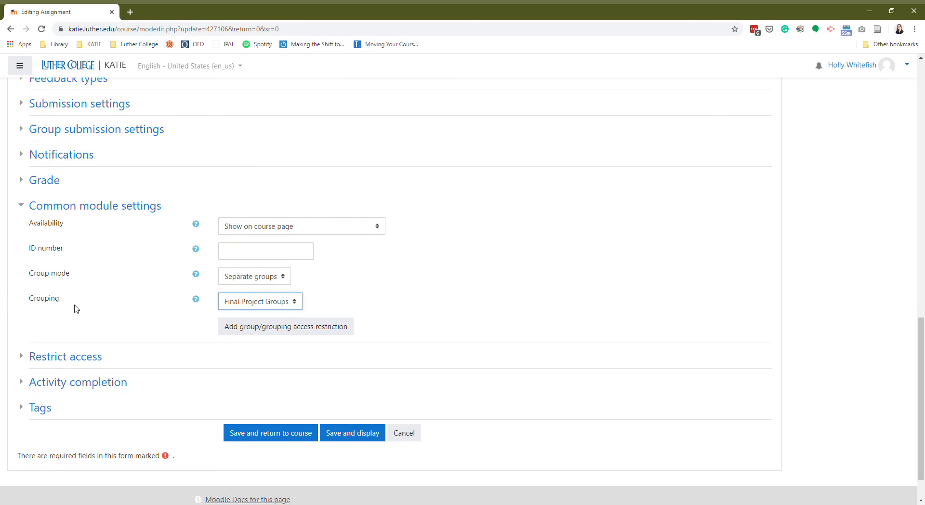
click(288, 437)
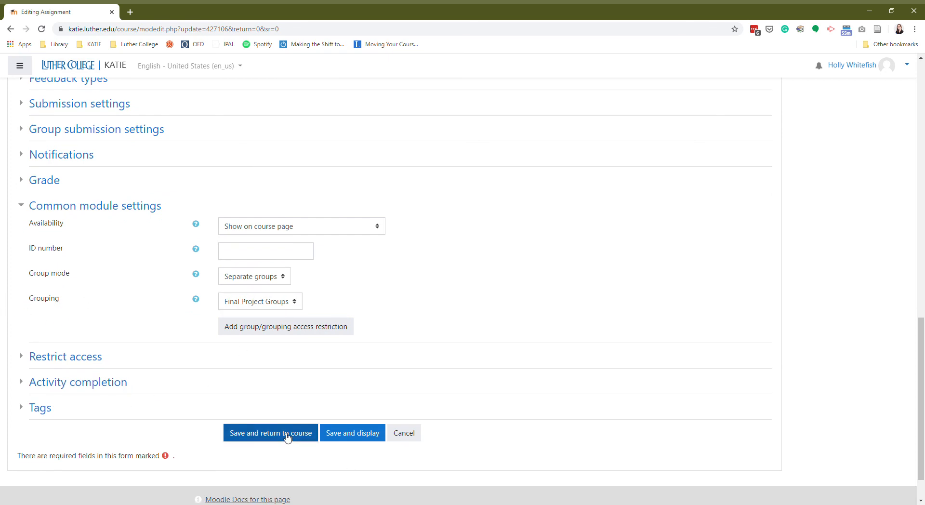
click(287, 438)
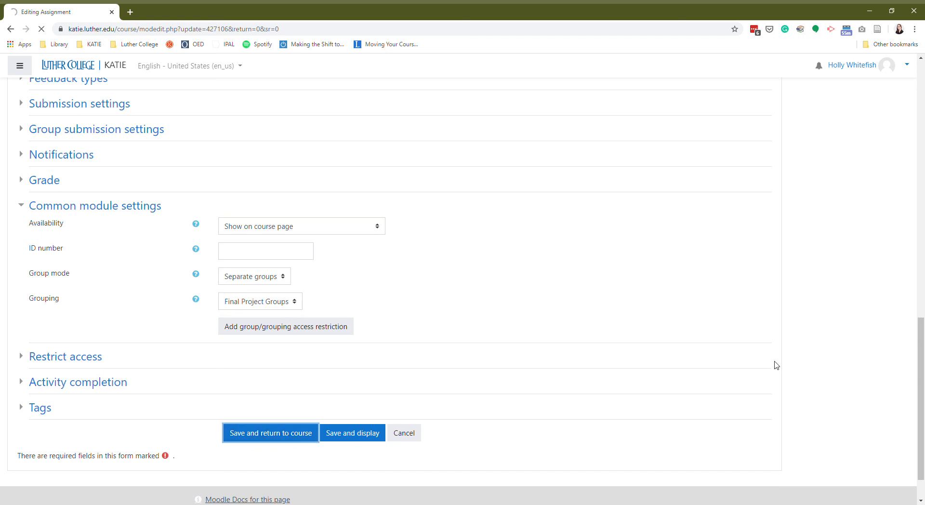